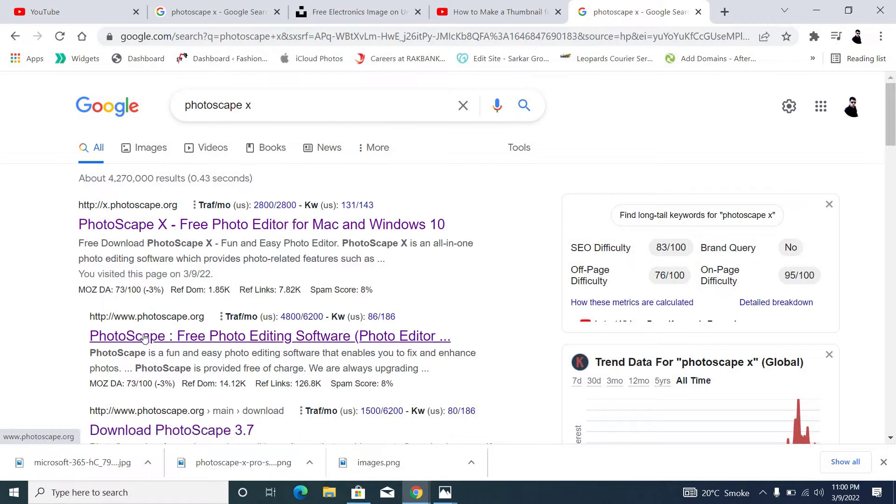
# Open the PhotoScape website's free download page and go to the Microsoft Store page of PhotoScape X for Windows 10.
pyautogui.click(145, 339)
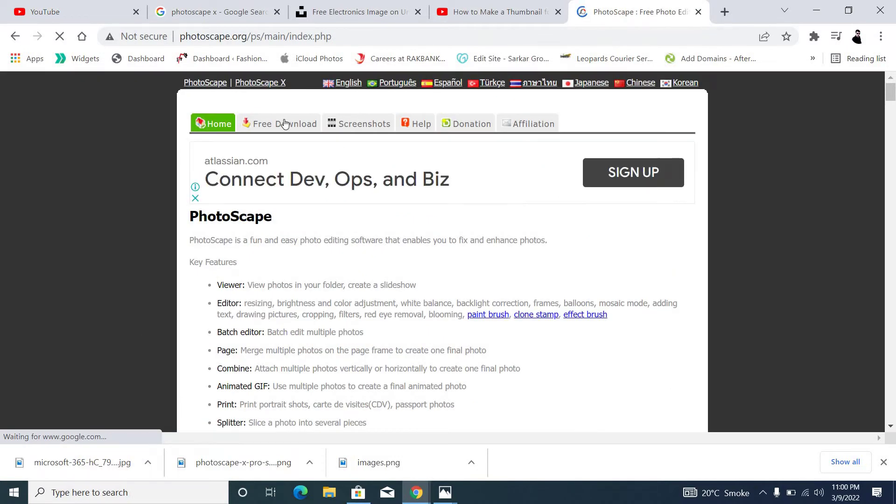
pyautogui.click(285, 124)
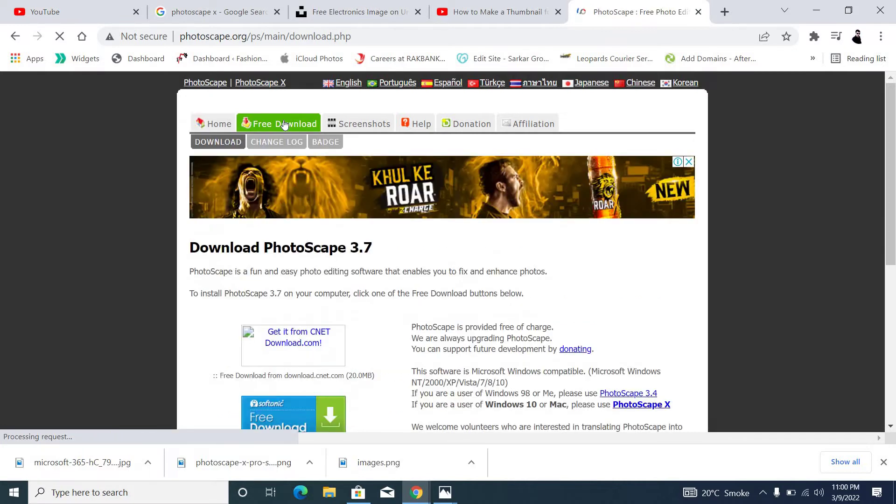
pyautogui.scroll(-3, 285, 124)
pyautogui.scroll(-2, 284, 124)
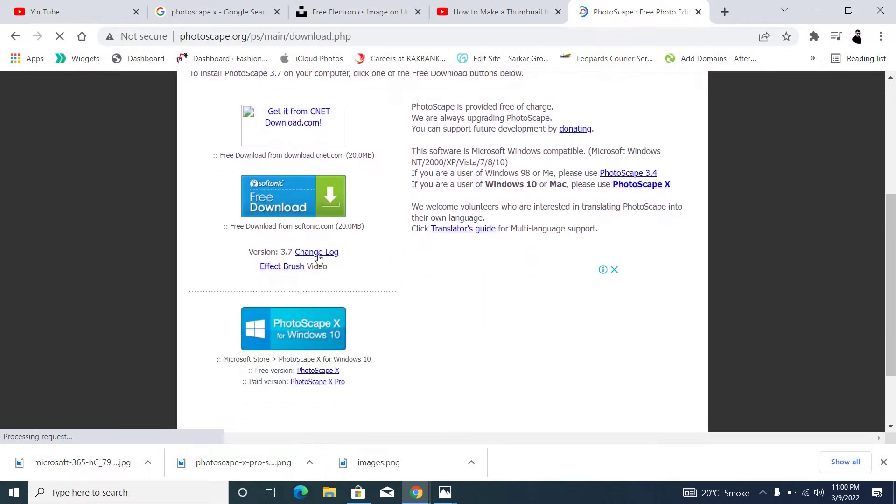
pyautogui.click(290, 325)
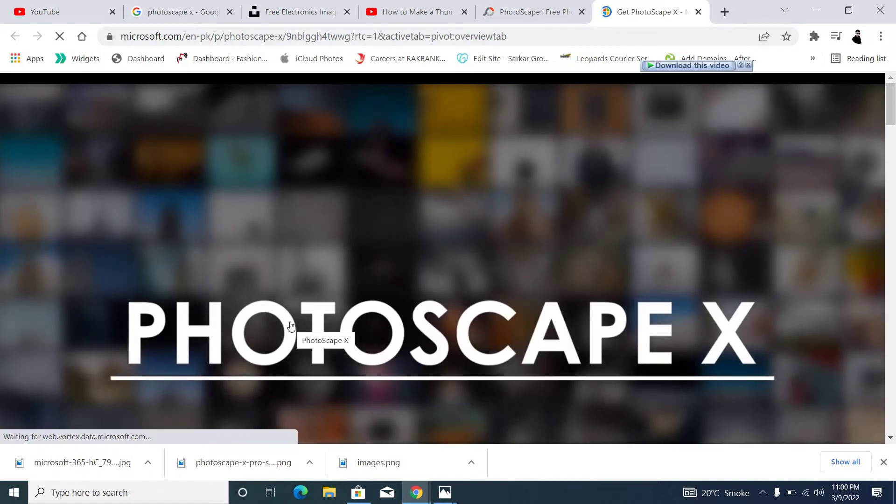
pyautogui.scroll(-2, 292, 325)
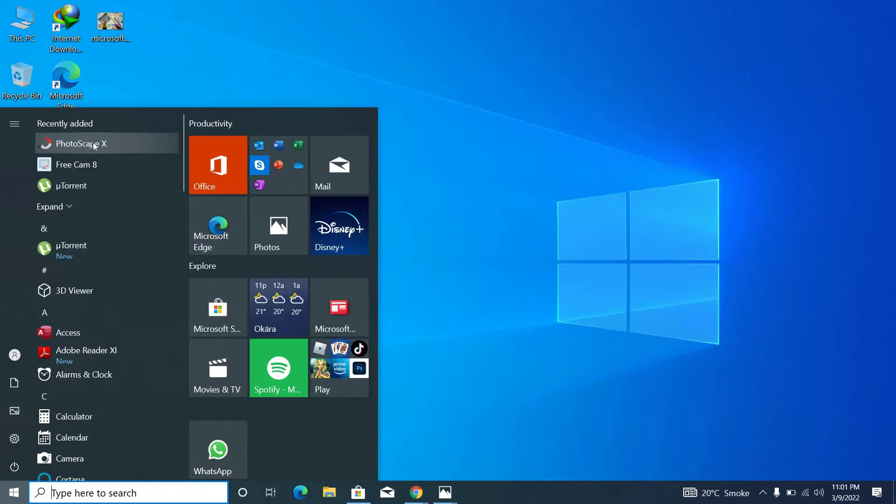
# Launch the installed PhotoScape X application.
pyautogui.click(93, 145)
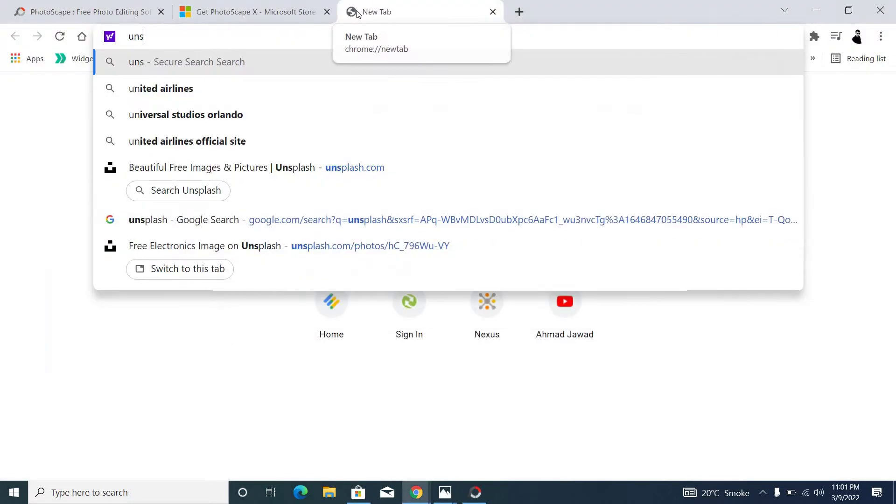
# Look up unsplash.com in a new Chrome tab and open the Unsplash website.
pyautogui.write('pl')
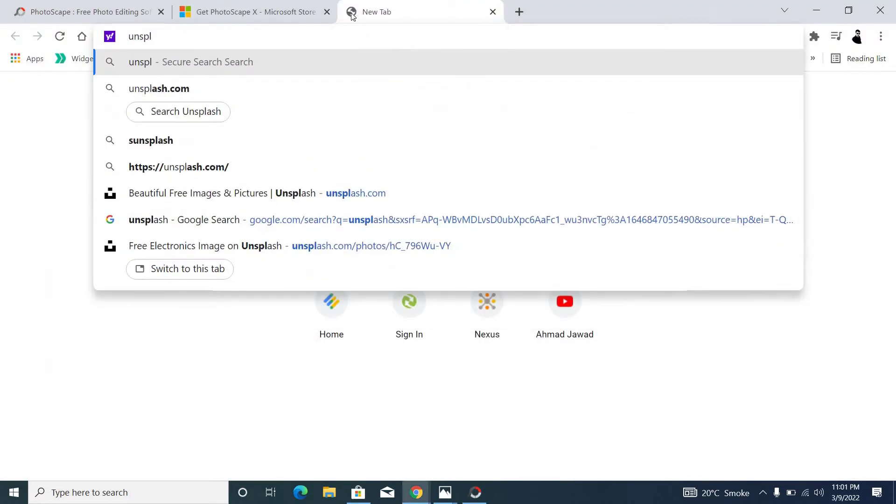
pyautogui.press('Down')
pyautogui.press('Return')
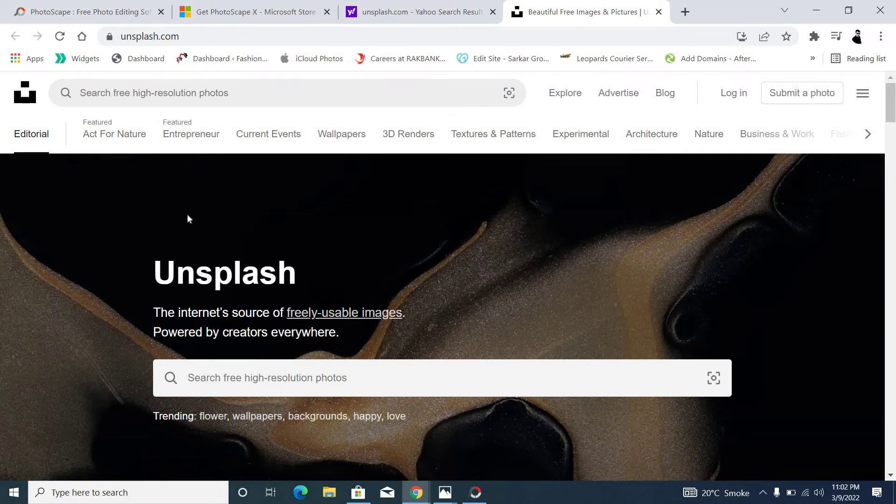
# Browse the Unsplash home page photos and download the picture of the woman holding a lantern by the sea.
pyautogui.scroll(-5, 188, 216)
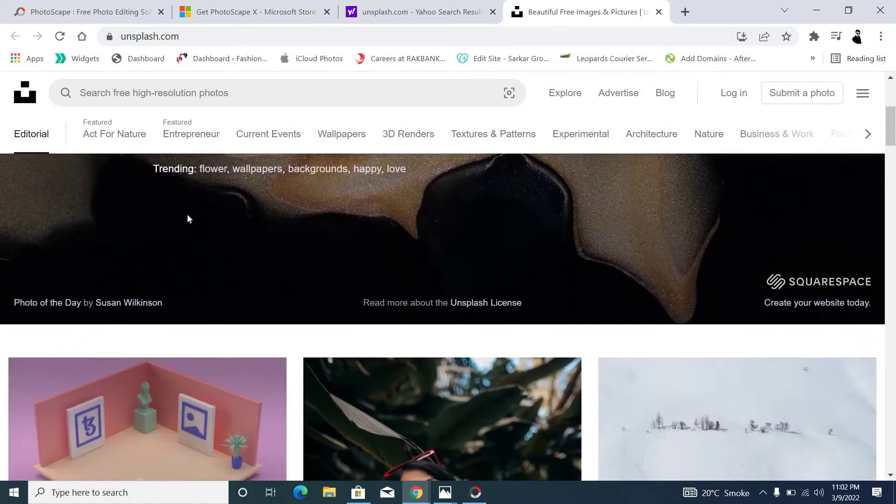
pyautogui.scroll(-10, 188, 218)
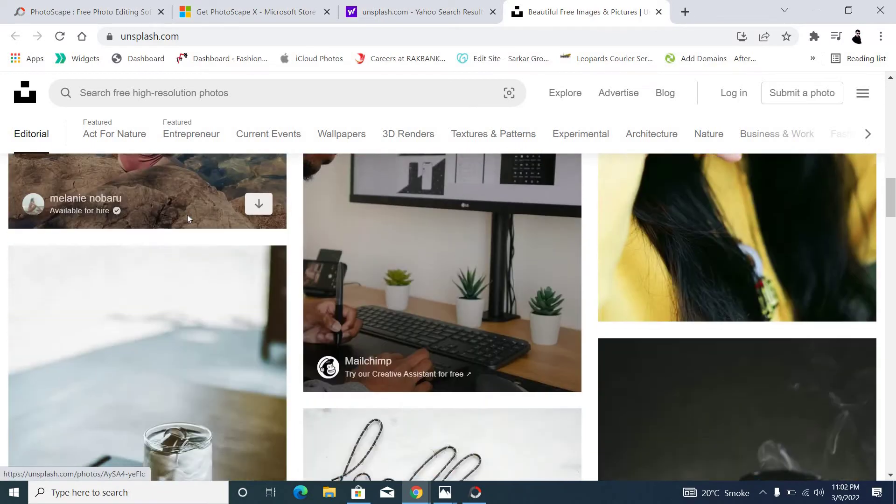
pyautogui.scroll(-15, 187, 218)
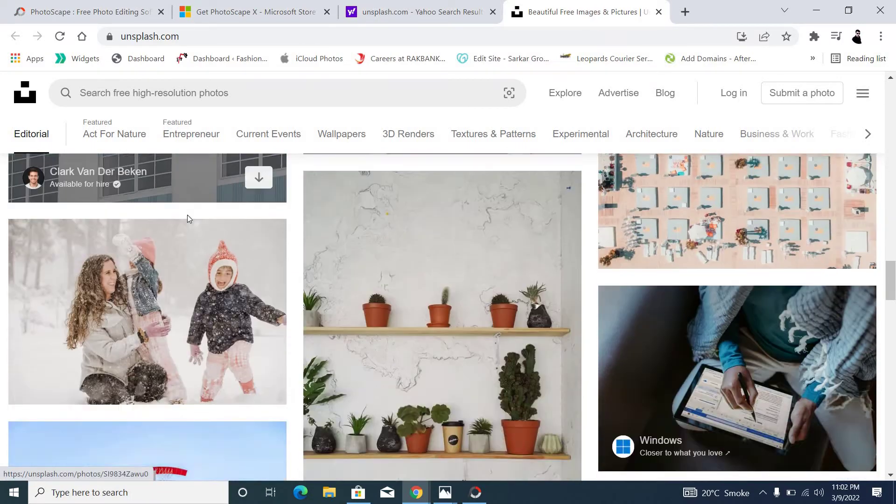
pyautogui.scroll(3, 188, 218)
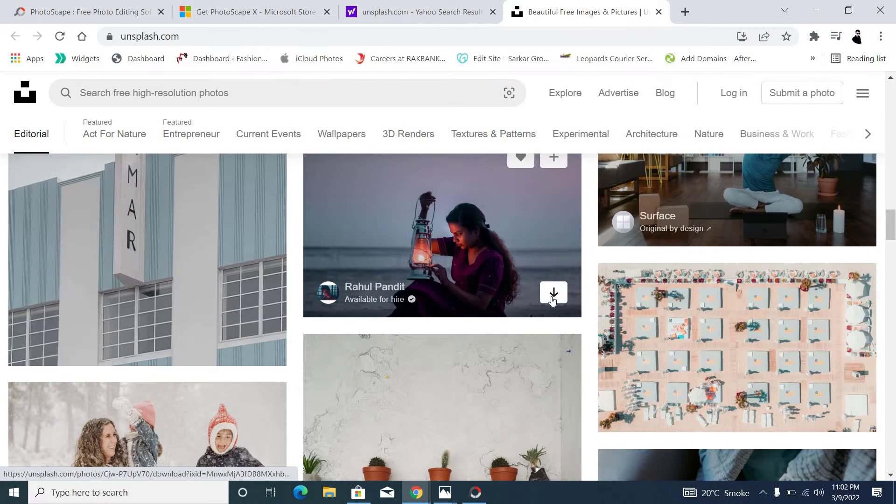
pyautogui.click(553, 295)
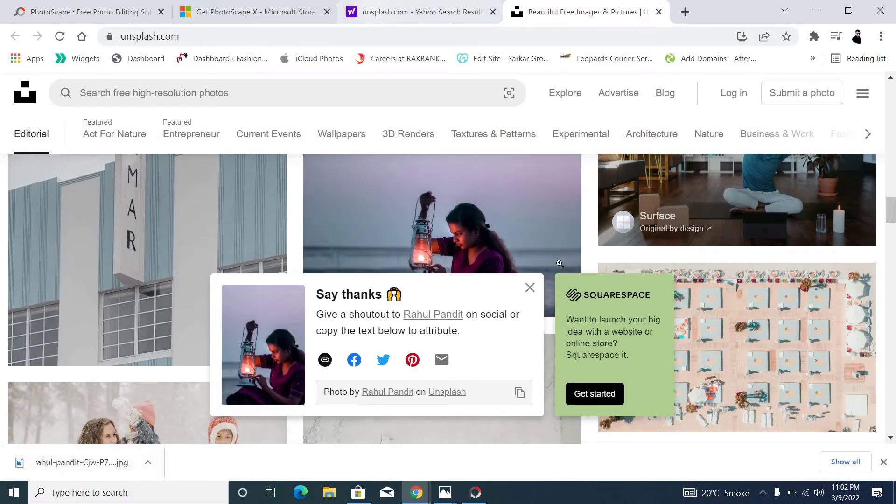
# Switch to PhotoScape X and open the downloaded lantern photo in the editor.
pyautogui.hotkey('alt', 'Tab')
pyautogui.click(45, 319)
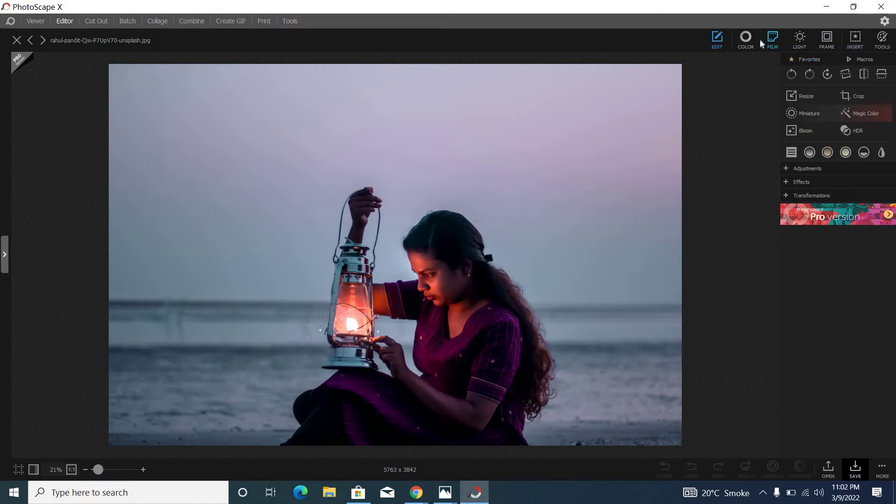
# Insert a text object on the photo reading "How to Design Youtube thumbnail by using Photoscape X".
pyautogui.click(853, 40)
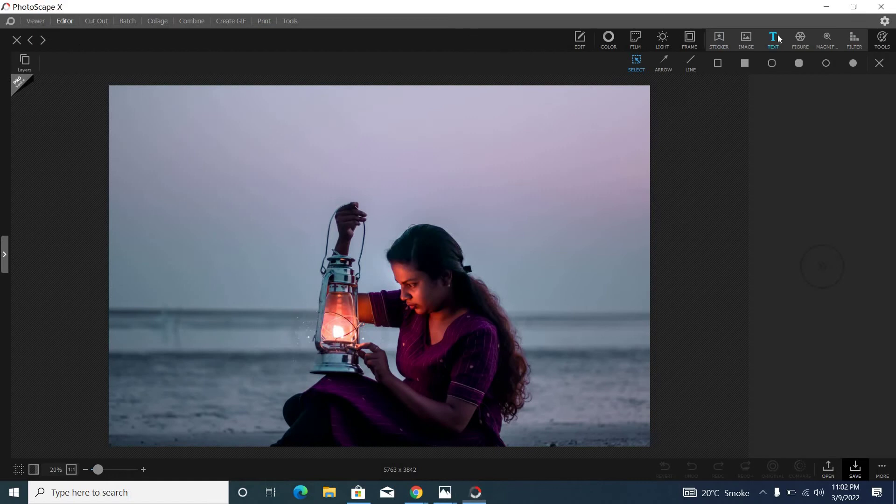
pyautogui.click(778, 36)
pyautogui.click(770, 124)
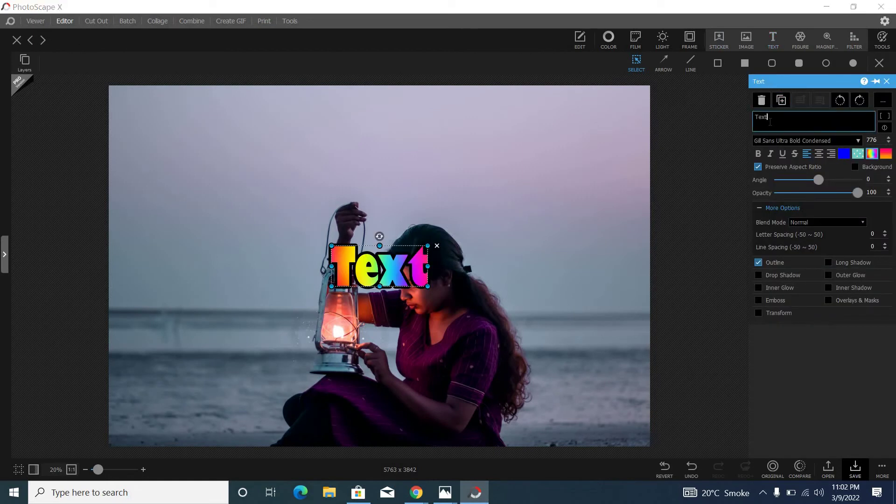
pyautogui.hotkey('ctrl', 'a')
pyautogui.press('BackSpace')
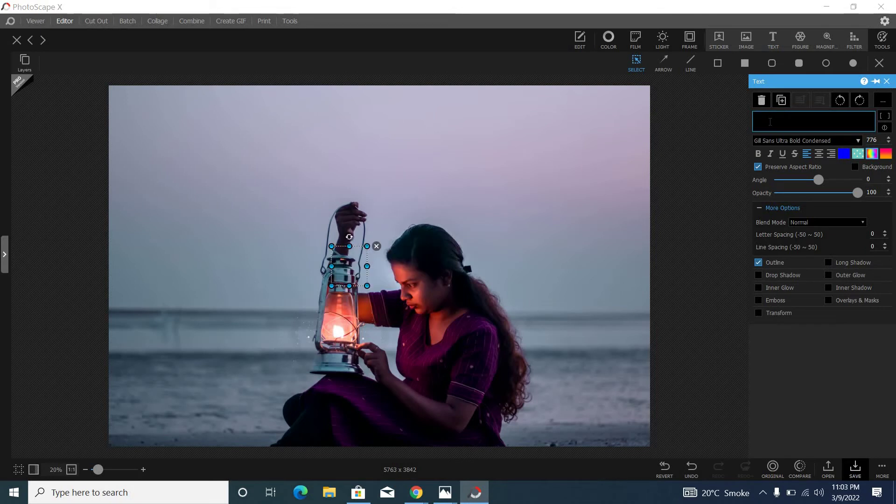
pyautogui.write('How t')
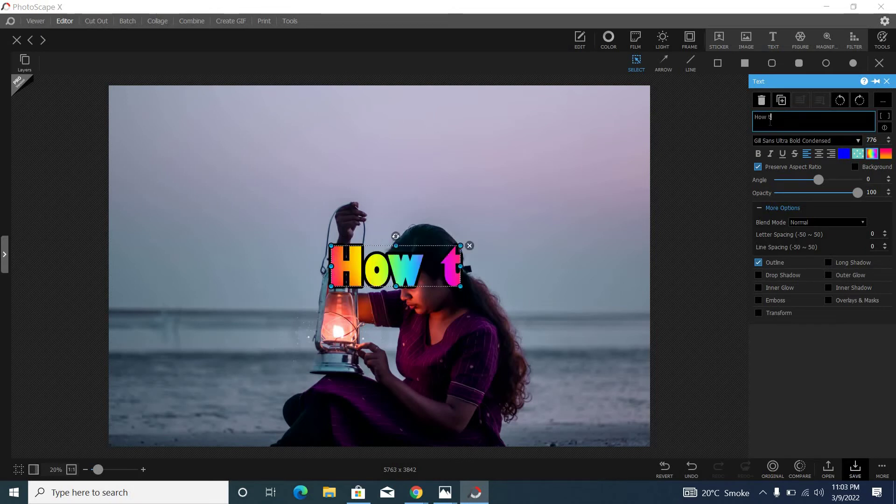
pyautogui.write('o Desi')
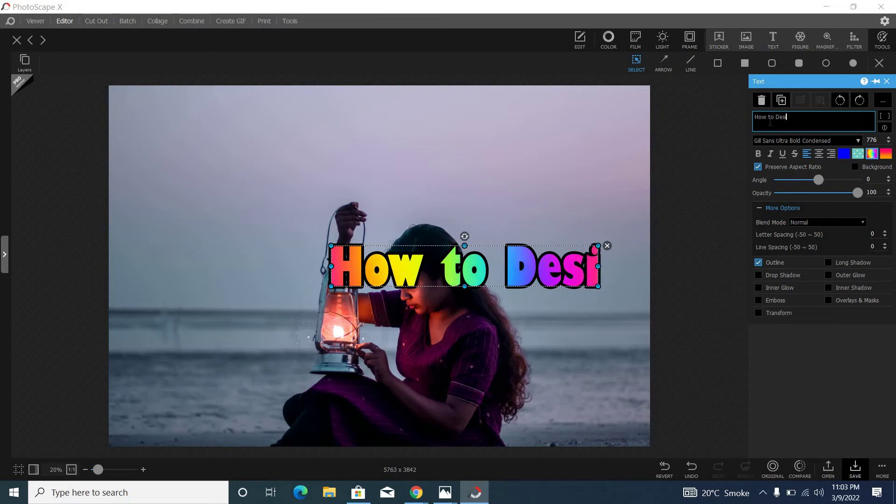
pyautogui.write('gn')
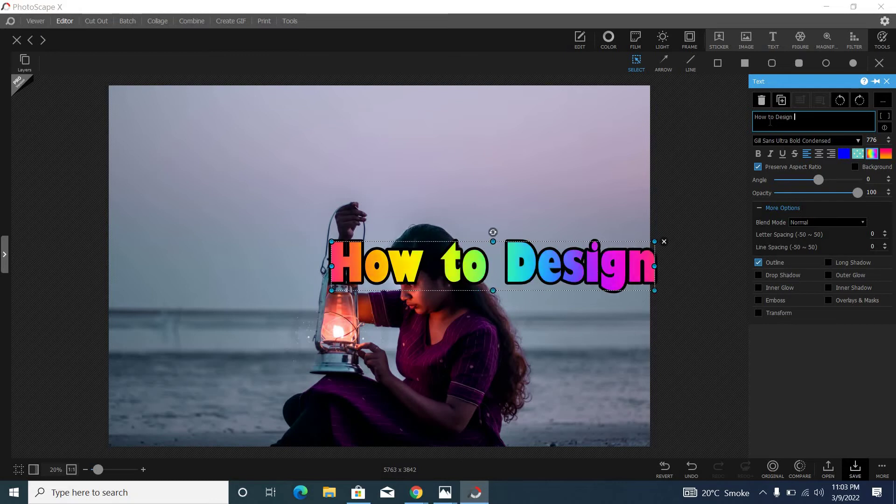
pyautogui.write(' Youtu')
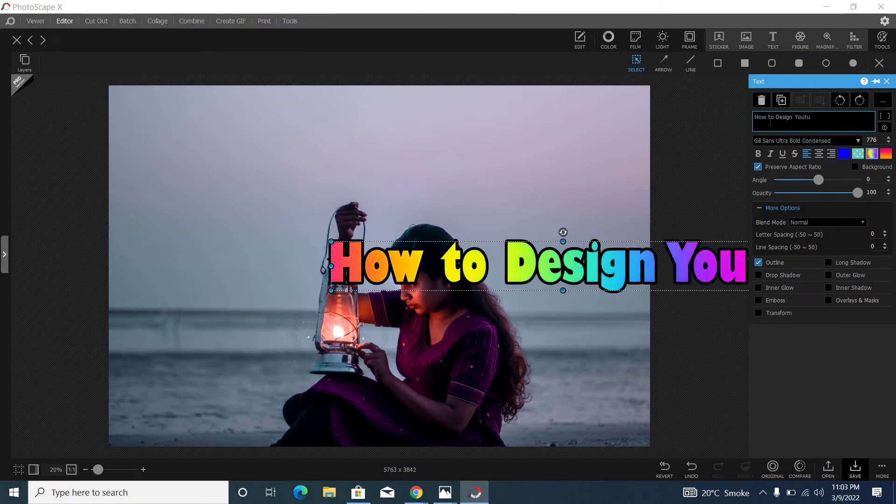
pyautogui.write('be t')
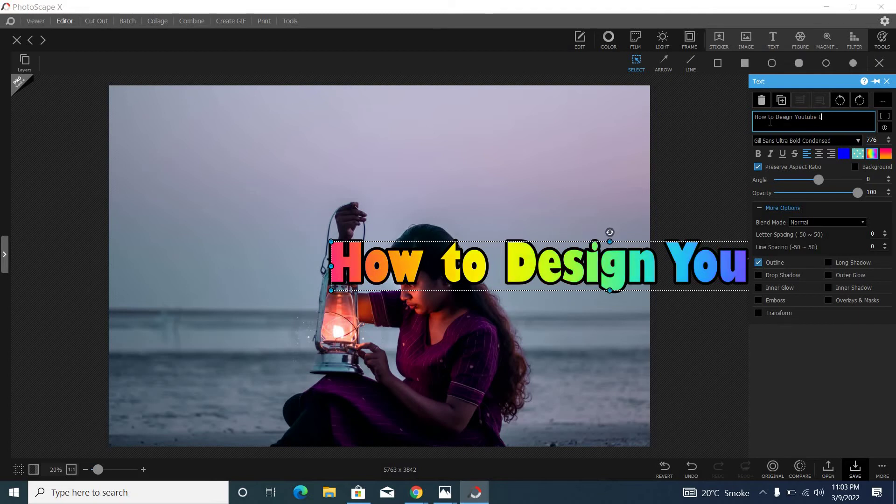
pyautogui.write('hu')
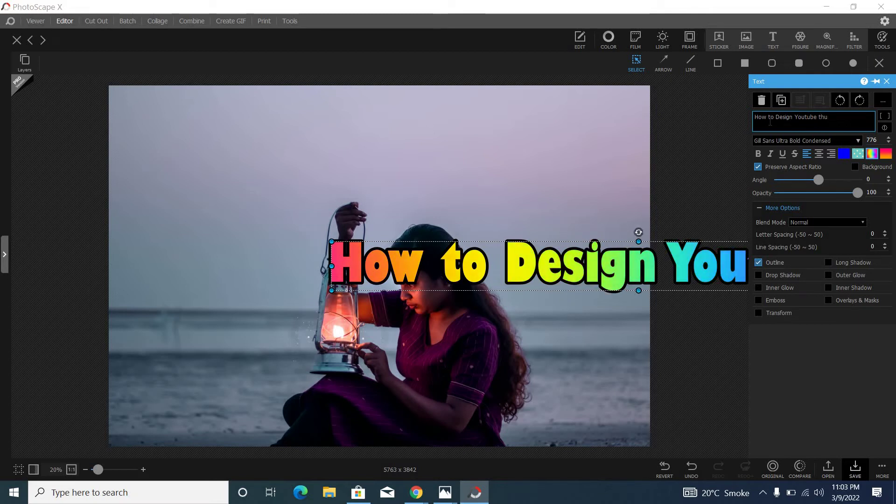
pyautogui.write('mbnail')
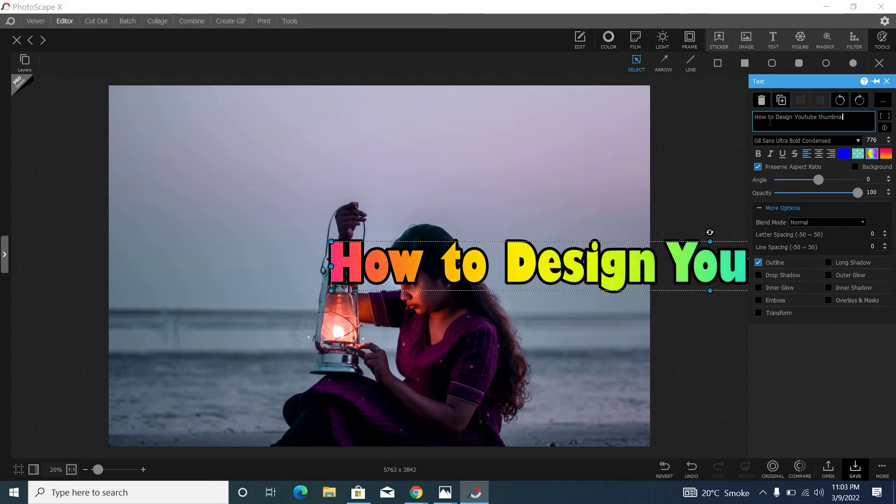
pyautogui.write(' by')
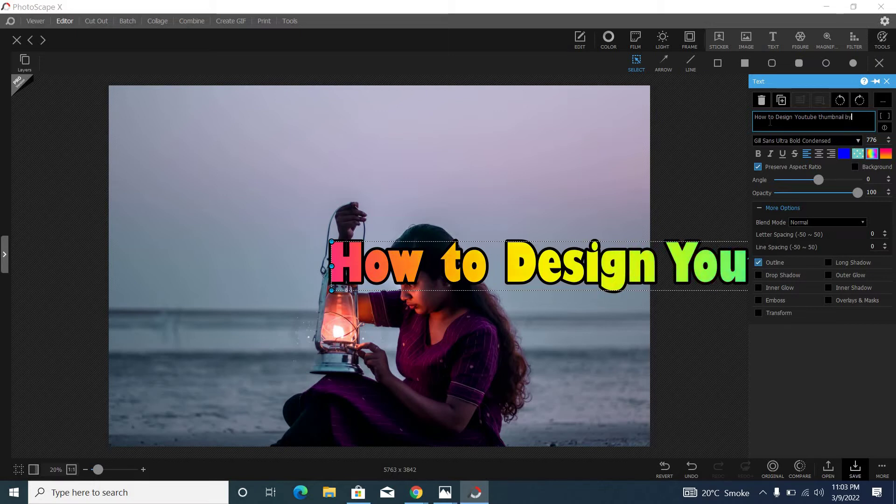
pyautogui.write(' su')
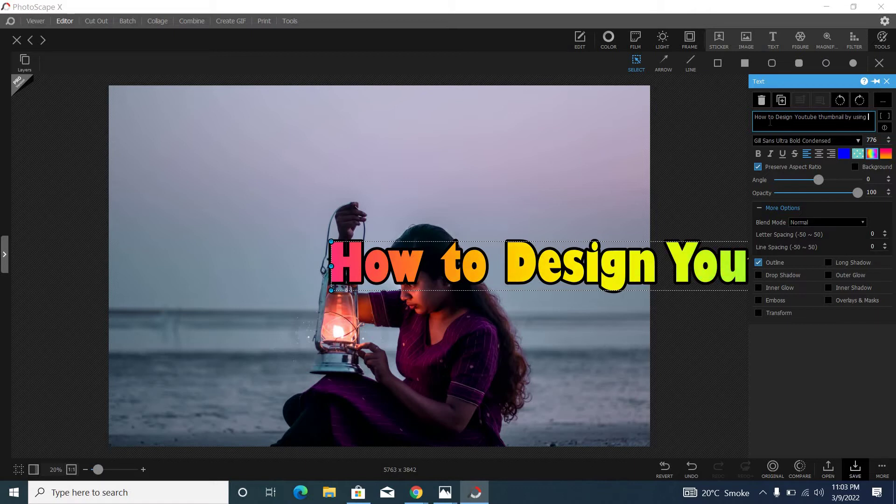
pyautogui.write('ing Photo')
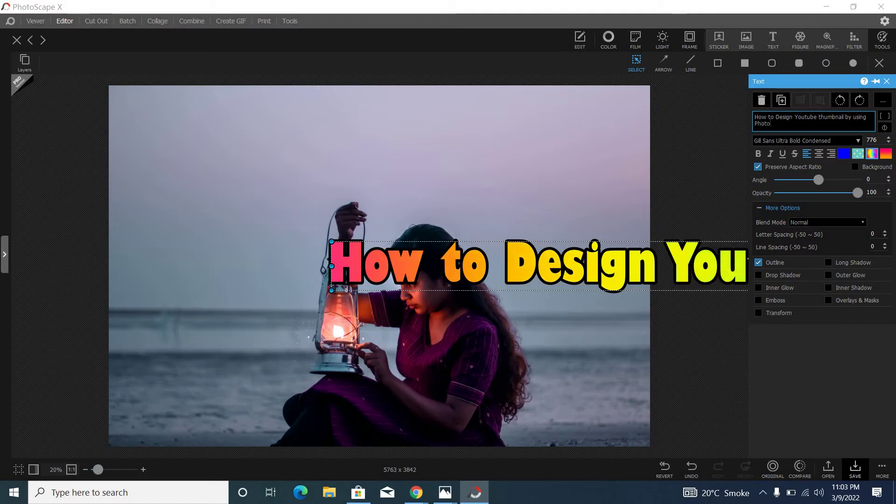
pyautogui.write('sca')
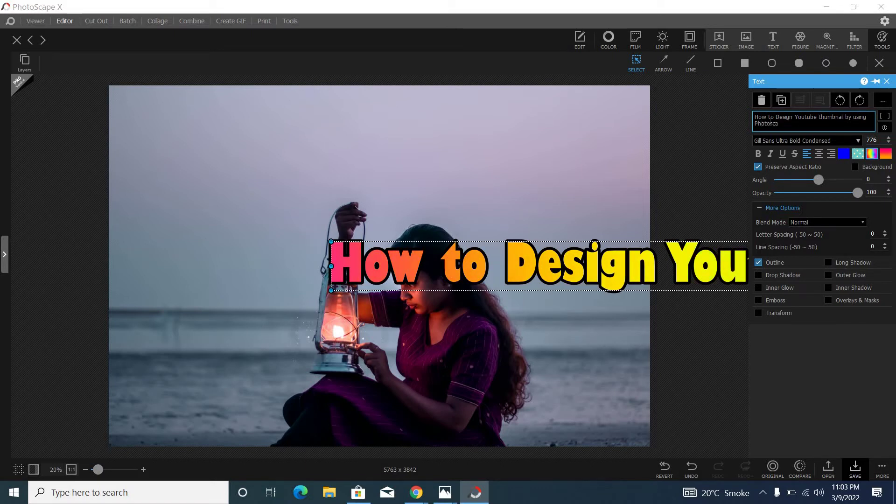
pyautogui.write('ppe X')
# Break the title into two lines before "using" and remove the leading space from the second line.
pyautogui.click(851, 119)
pyautogui.press('Return')
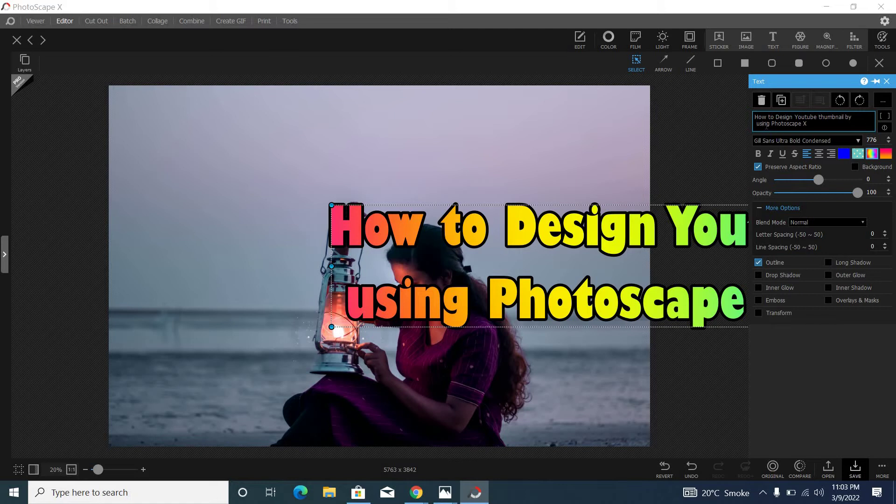
pyautogui.press('BackSpace')
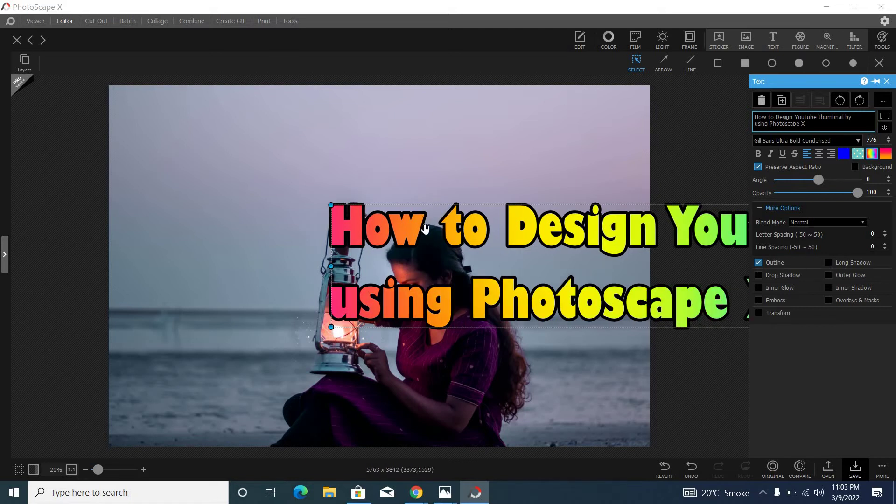
# Move the title to the upper left of the photo and set its font size to 356.
pyautogui.moveTo(421, 225); pyautogui.dragTo(212, 131)
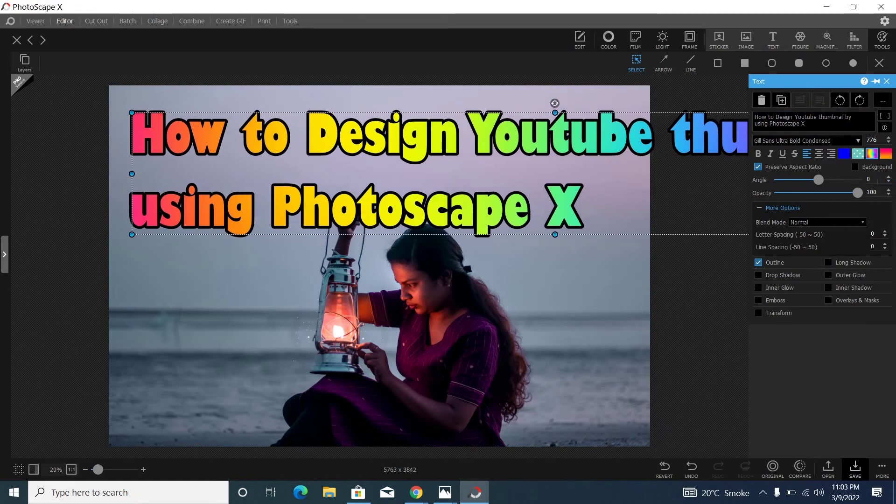
pyautogui.doubleClick(872, 140)
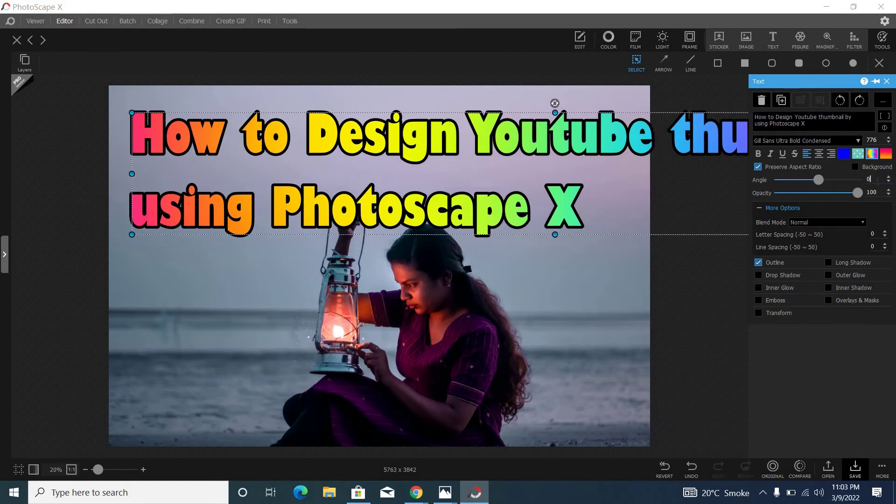
pyautogui.write('356')
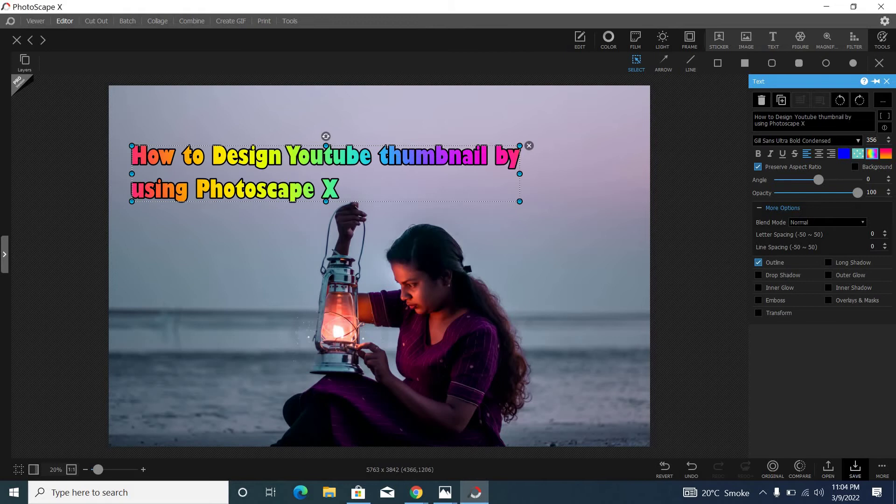
# Enlarge the title to span most of the photo's width, move it near the top edge and deselect it.
pyautogui.moveTo(520, 201); pyautogui.dragTo(603, 213)
pyautogui.moveTo(507, 169); pyautogui.dragTo(517, 127)
pyautogui.click(639, 117)
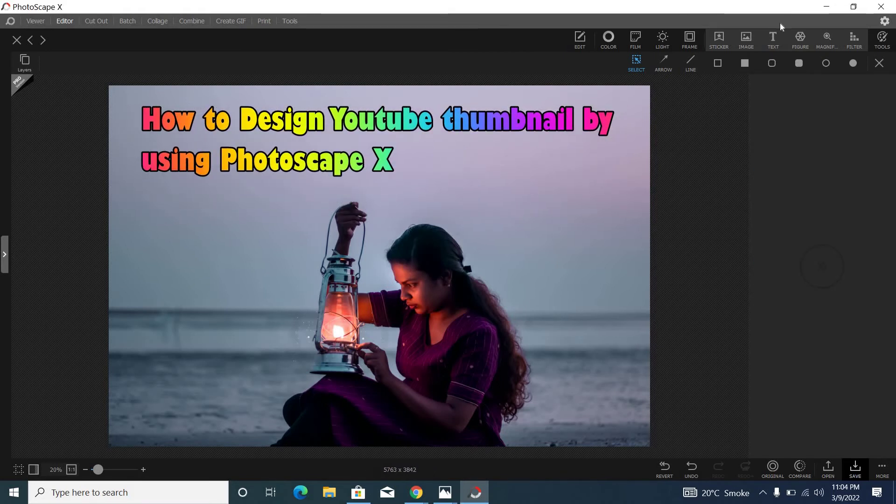
# Insert the PhotoScape box image, enlarge it to about 697% and place it below the title on the photo's left side.
pyautogui.click(747, 35)
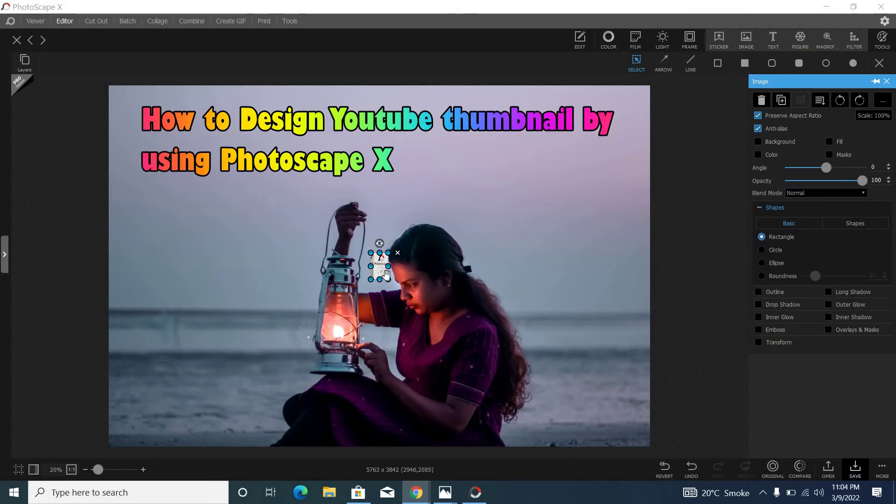
pyautogui.moveTo(294, 257); pyautogui.dragTo(153, 232)
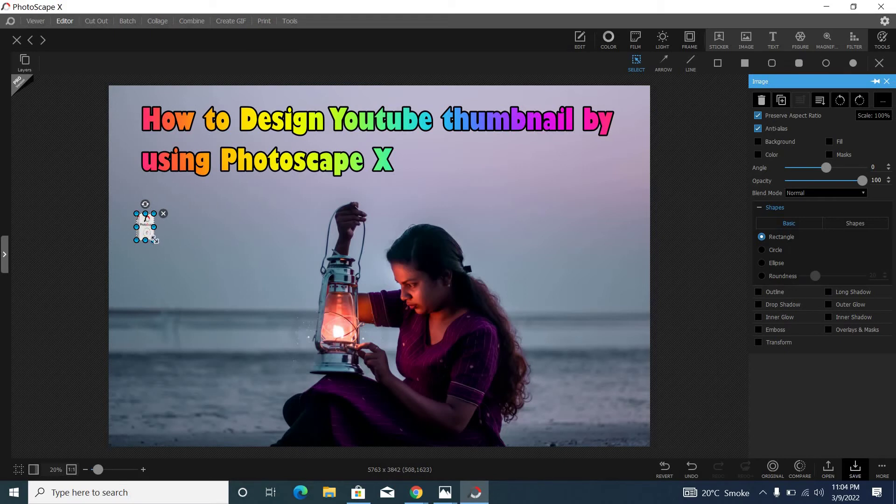
pyautogui.moveTo(197, 306); pyautogui.dragTo(259, 400)
pyautogui.moveTo(191, 273); pyautogui.dragTo(194, 260)
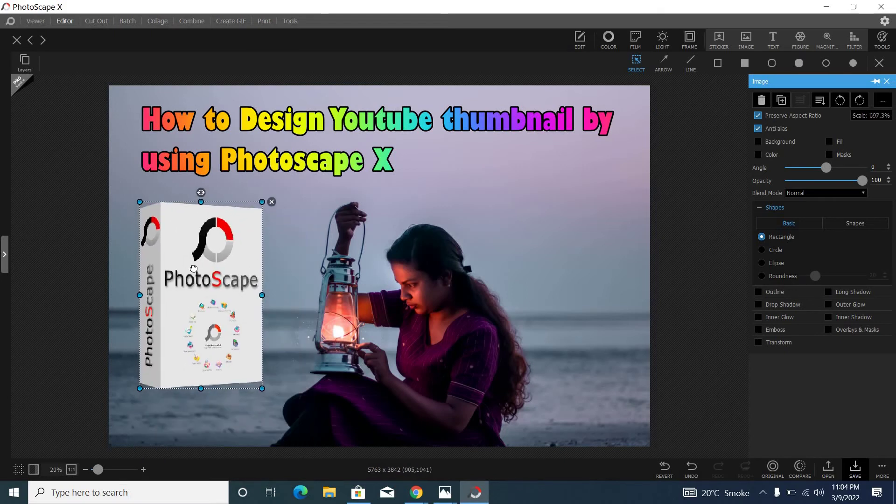
pyautogui.click(526, 223)
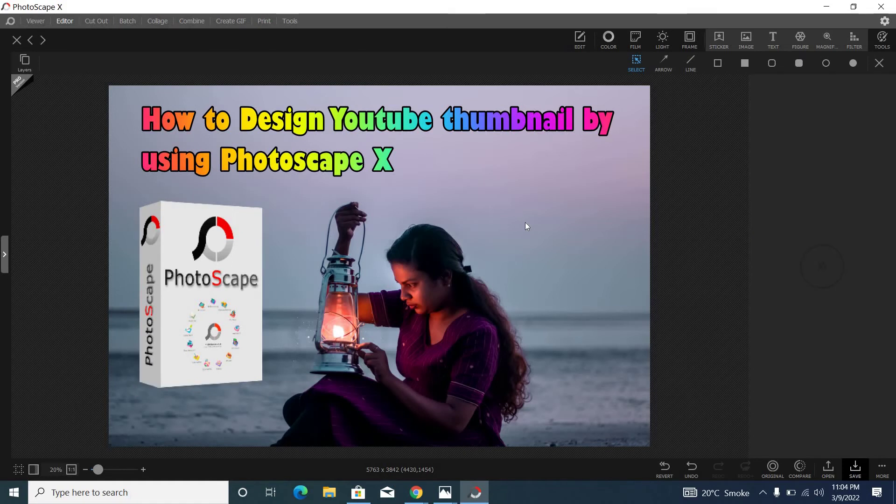
# Insert the "images" logo picture from the Desktop and enlarge it to about 1442% over the middle of the photo.
pyautogui.click(742, 36)
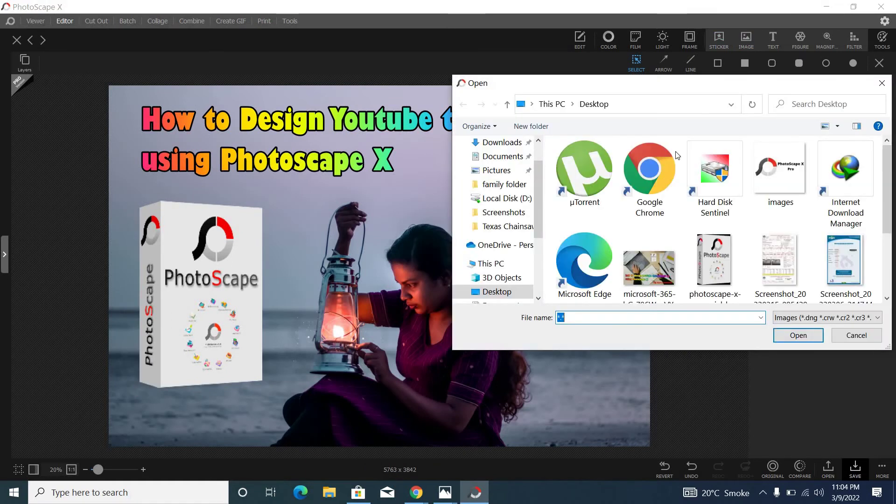
pyautogui.doubleClick(777, 184)
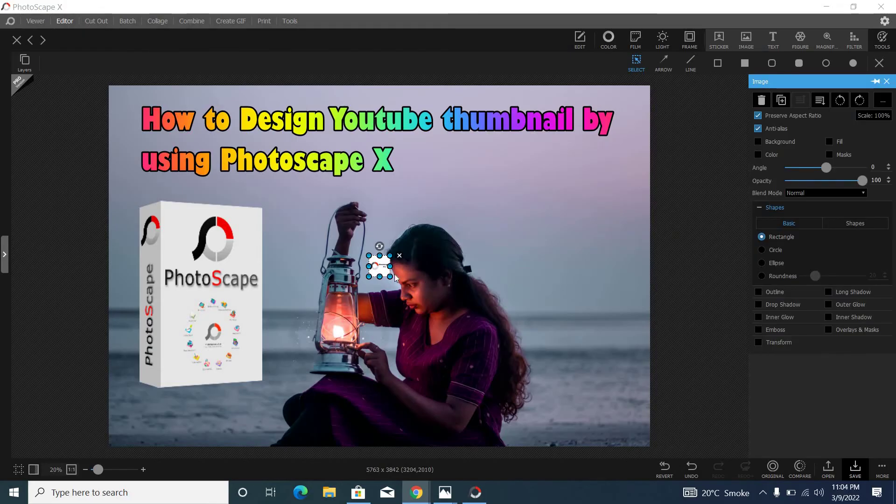
pyautogui.moveTo(390, 276); pyautogui.dragTo(466, 353)
pyautogui.moveTo(433, 283); pyautogui.dragTo(323, 200)
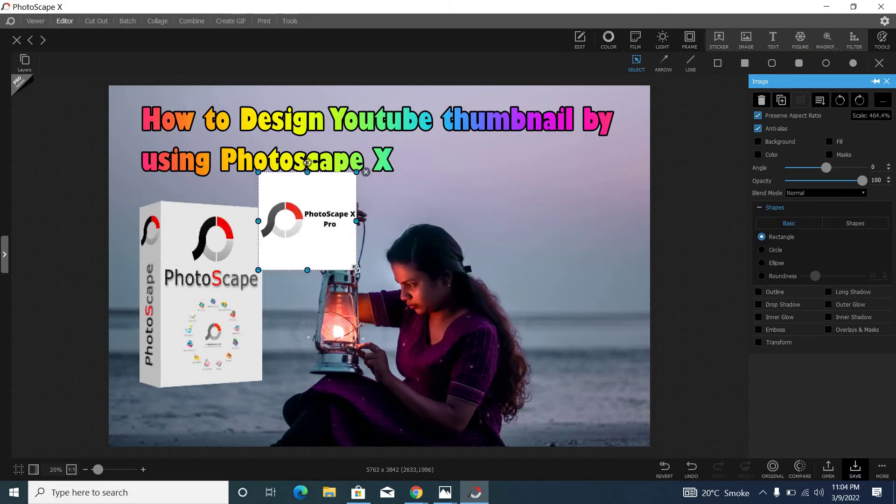
pyautogui.moveTo(356, 270); pyautogui.dragTo(564, 335)
pyautogui.moveTo(457, 264); pyautogui.dragTo(443, 208)
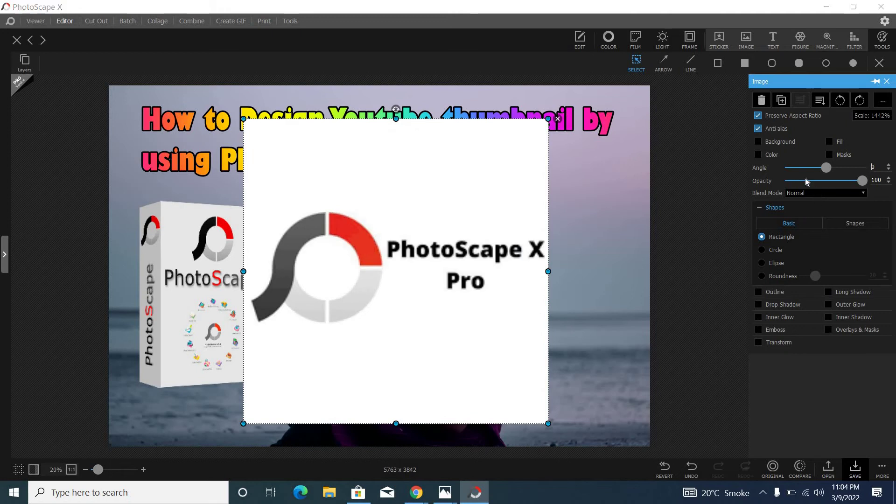
# Lower the logo picture's opacity to about 27, shift it toward the photo's upper right and deselect it.
pyautogui.click(806, 182)
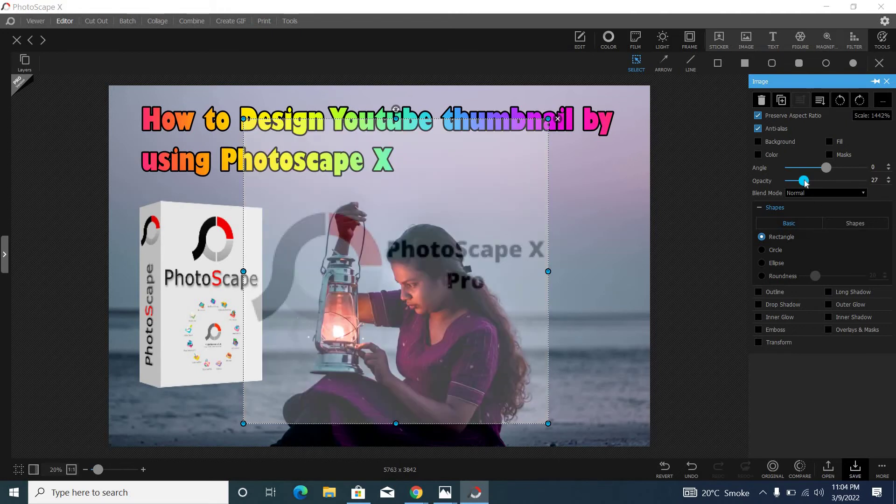
pyautogui.moveTo(805, 183); pyautogui.dragTo(803, 179)
pyautogui.moveTo(481, 201); pyautogui.dragTo(542, 178)
pyautogui.click(281, 189)
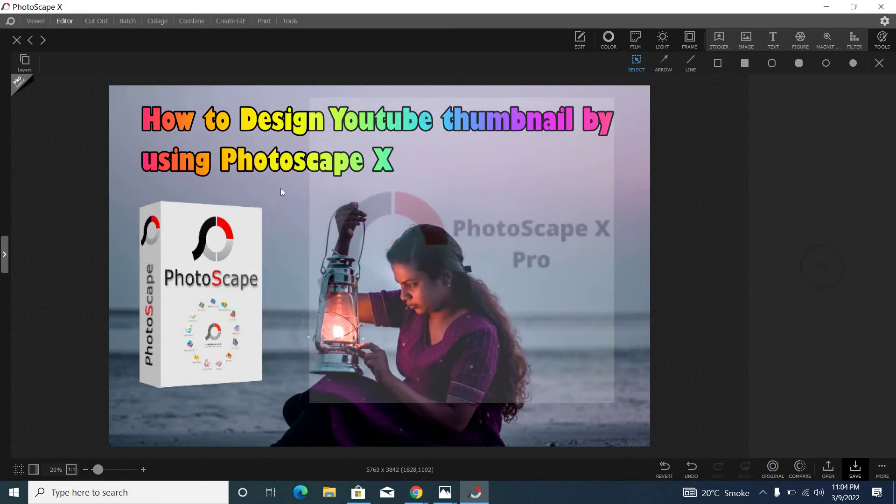
# Insert a text object reading "Tech Expert" followed by the creator's full name, all on a single line.
pyautogui.click(777, 36)
pyautogui.click(816, 127)
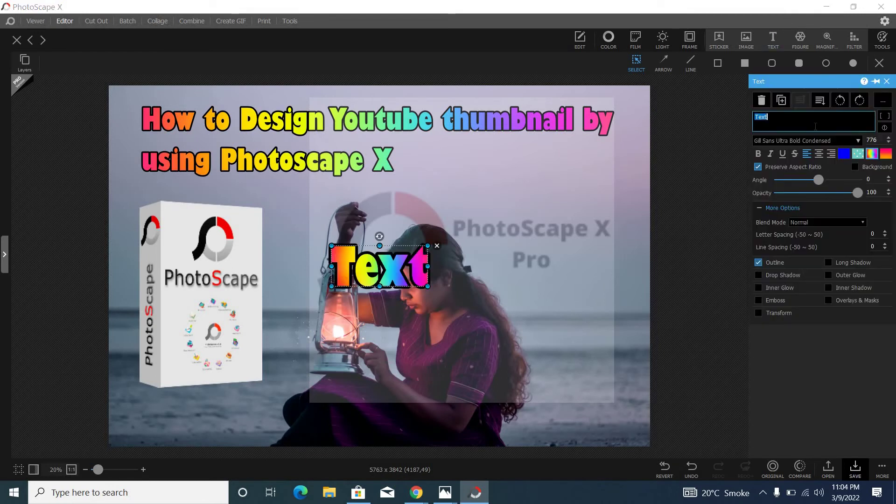
pyautogui.write('Tech')
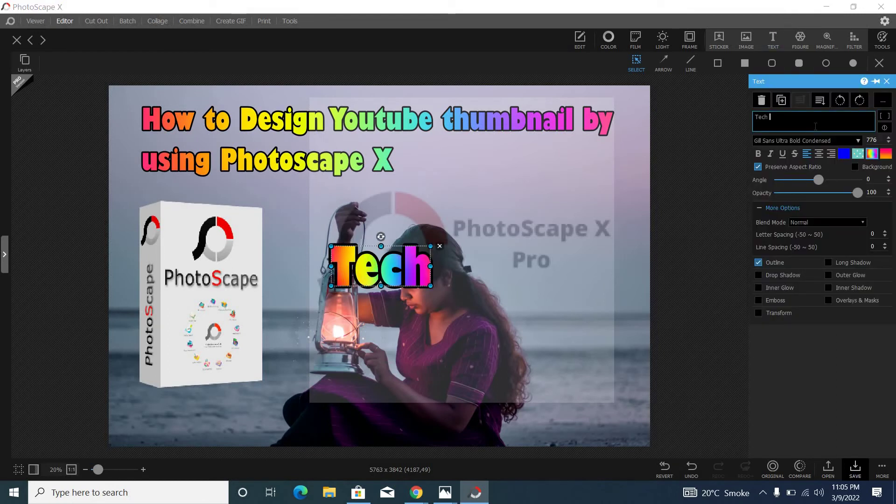
pyautogui.write(' Expert')
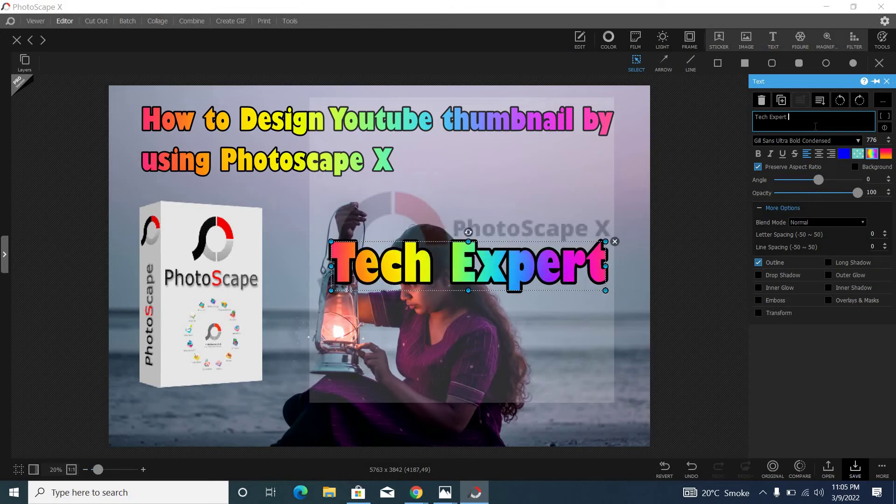
pyautogui.press('Return')
pyautogui.write('Jawad')
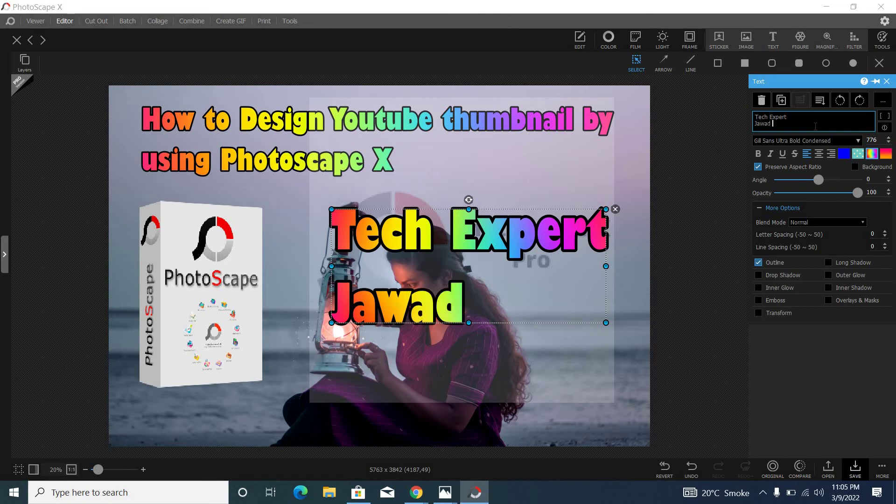
pyautogui.write(' Mughal')
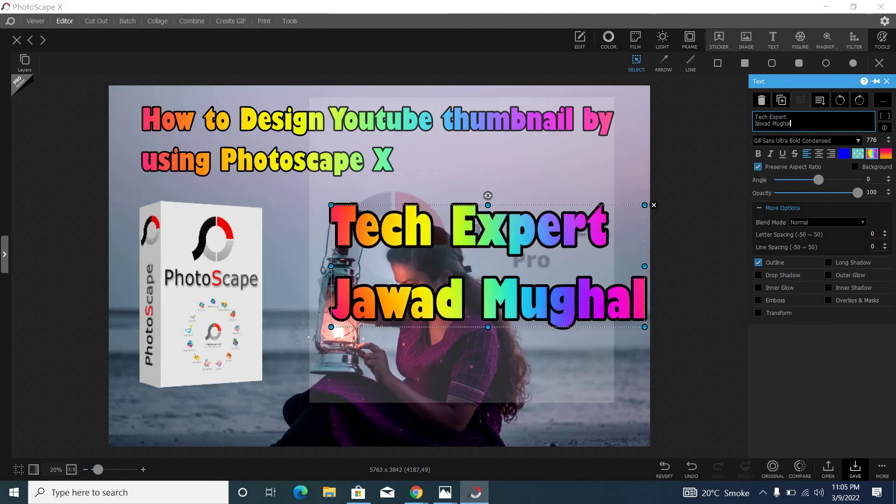
pyautogui.click(756, 123)
pyautogui.press('BackSpace')
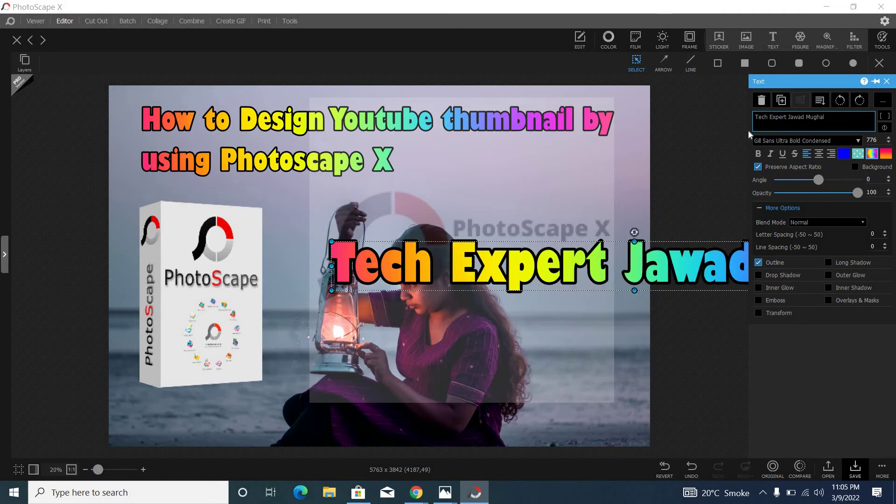
# Move the creator text to the photo's bottom edge, resize it to font size 603 and deselect it.
pyautogui.moveTo(549, 261); pyautogui.dragTo(342, 405)
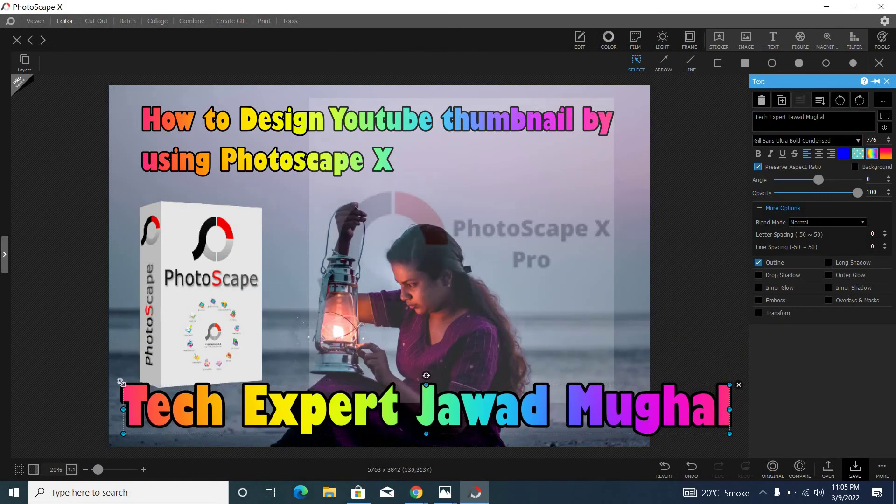
pyautogui.moveTo(134, 387); pyautogui.dragTo(143, 410)
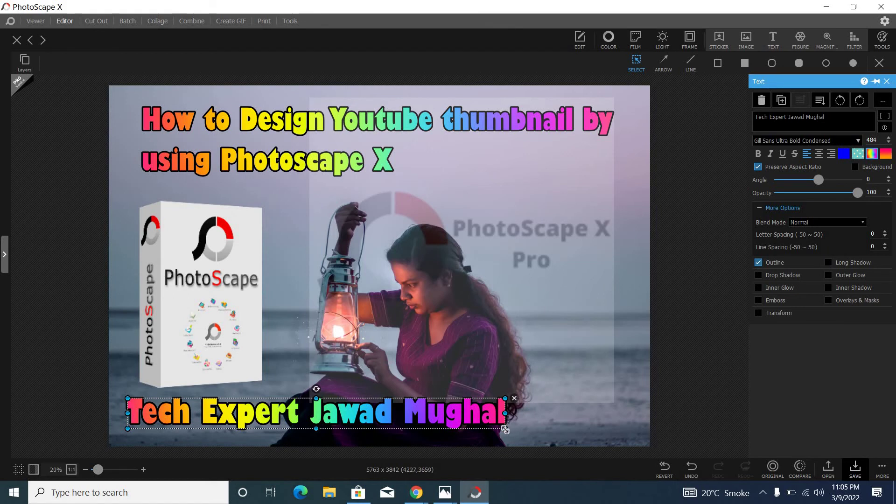
pyautogui.moveTo(506, 429); pyautogui.dragTo(607, 436)
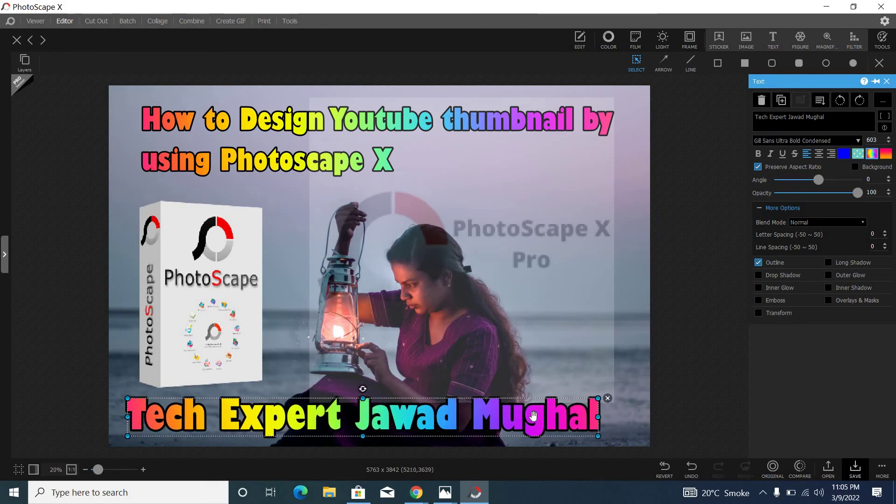
pyautogui.moveTo(506, 416); pyautogui.dragTo(506, 419)
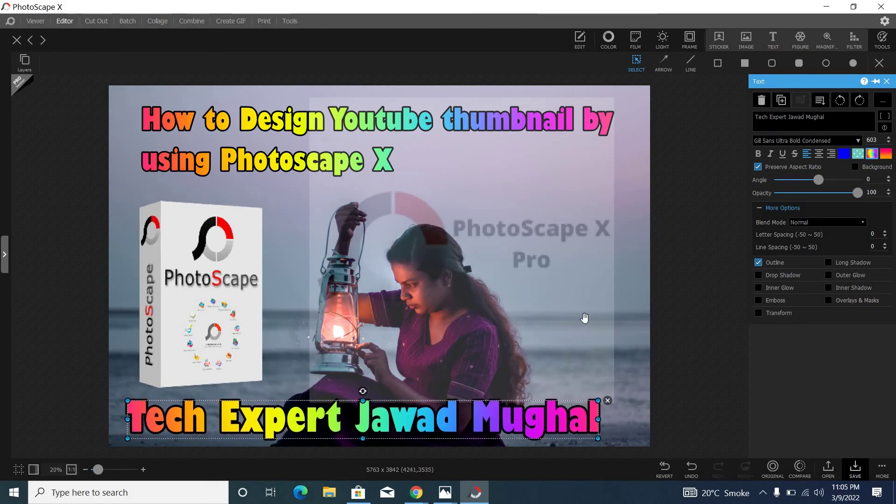
pyautogui.click(627, 300)
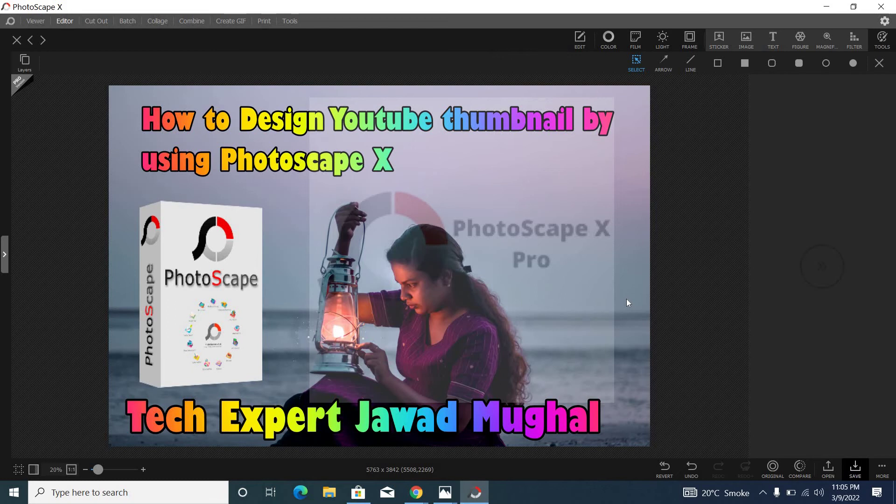
# Apply the white double-line frame with small squares at its corners around the thumbnail.
pyautogui.click(690, 40)
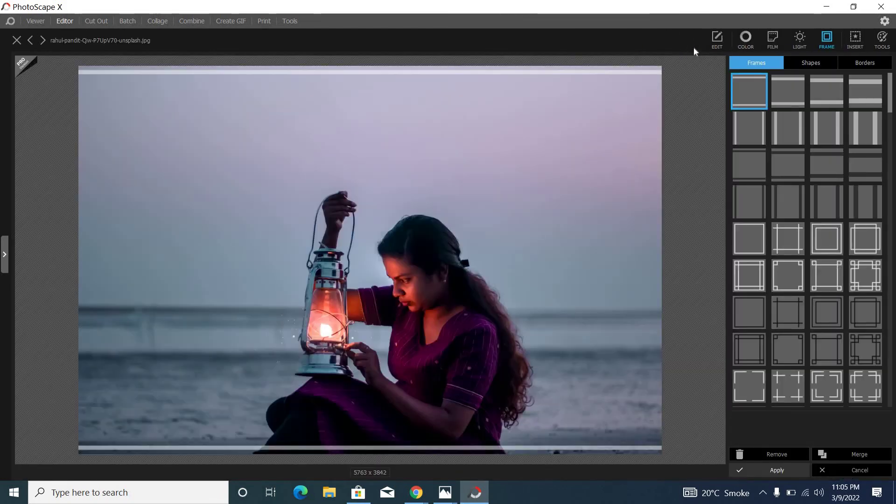
pyautogui.click(852, 289)
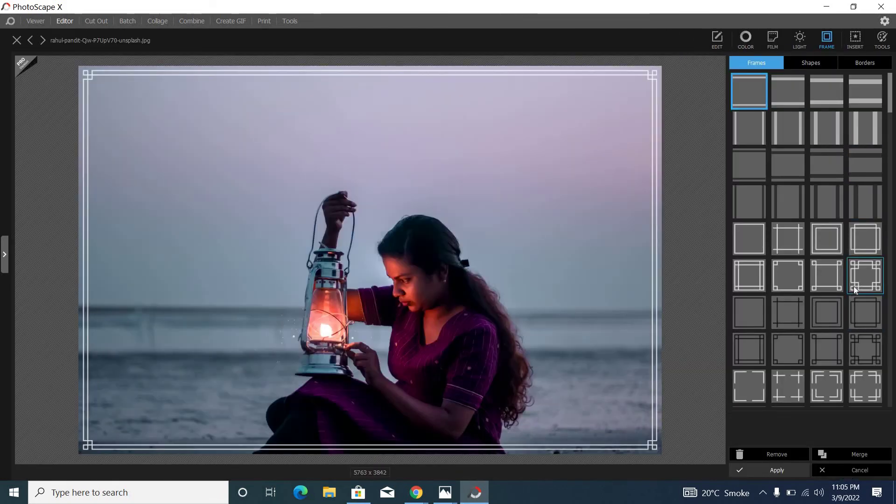
pyautogui.press('Return')
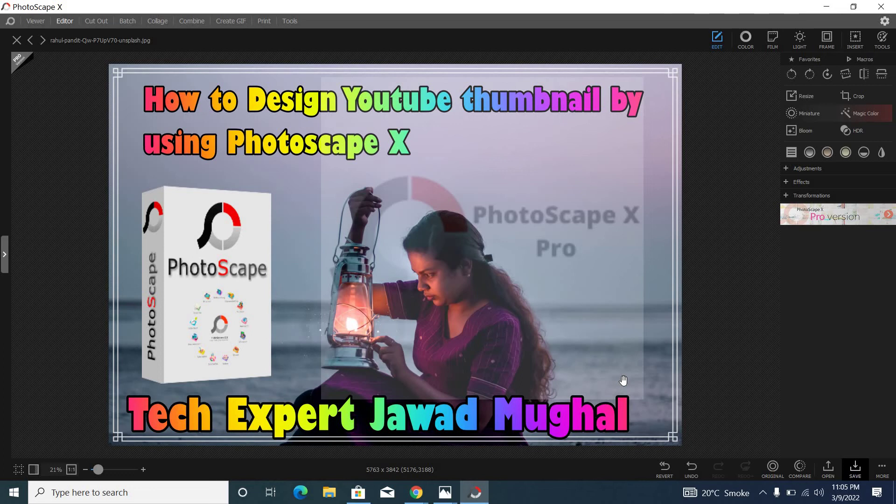
# Save the thumbnail as a JPEG copy in the Desktop folder, keeping the suggested file name.
pyautogui.click(856, 468)
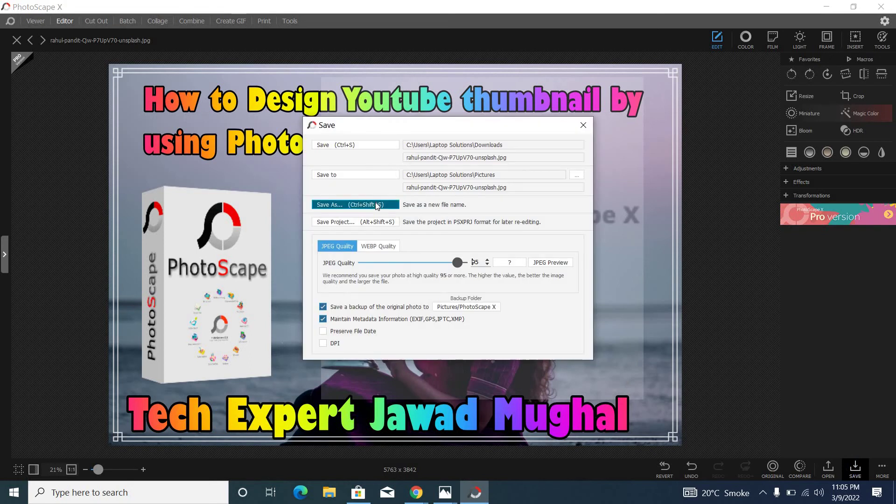
pyautogui.click(376, 205)
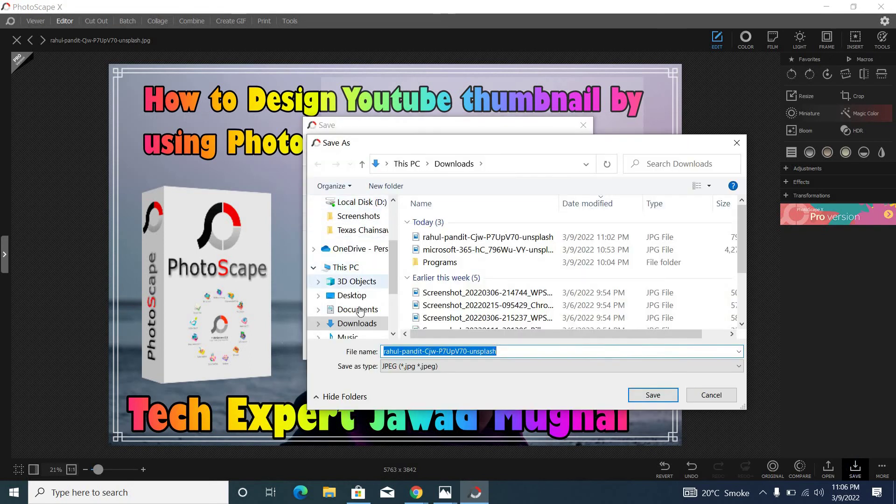
pyautogui.click(352, 296)
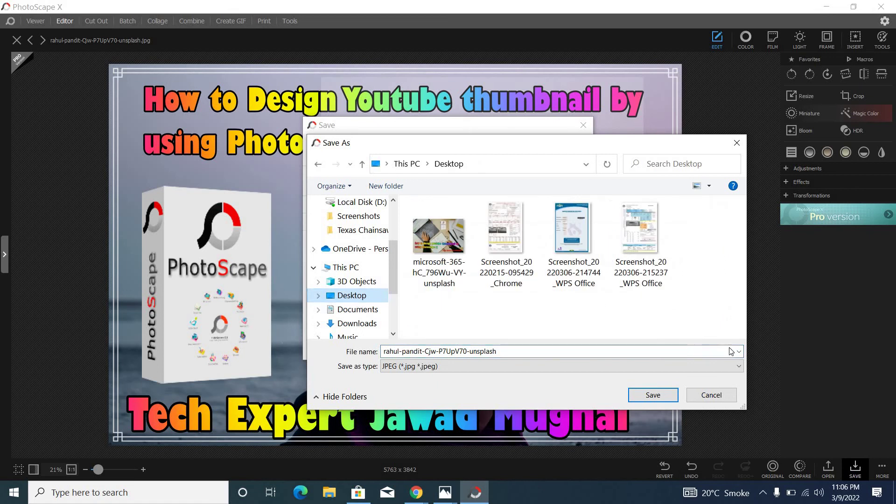
pyautogui.click(663, 396)
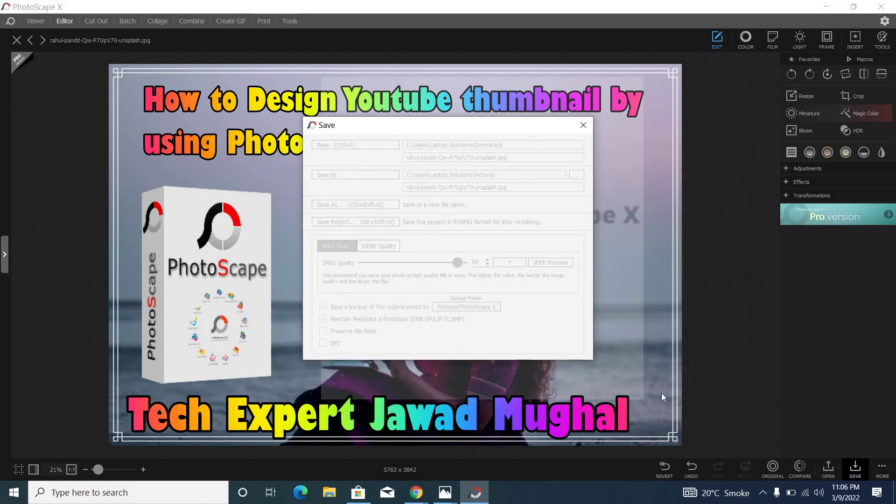